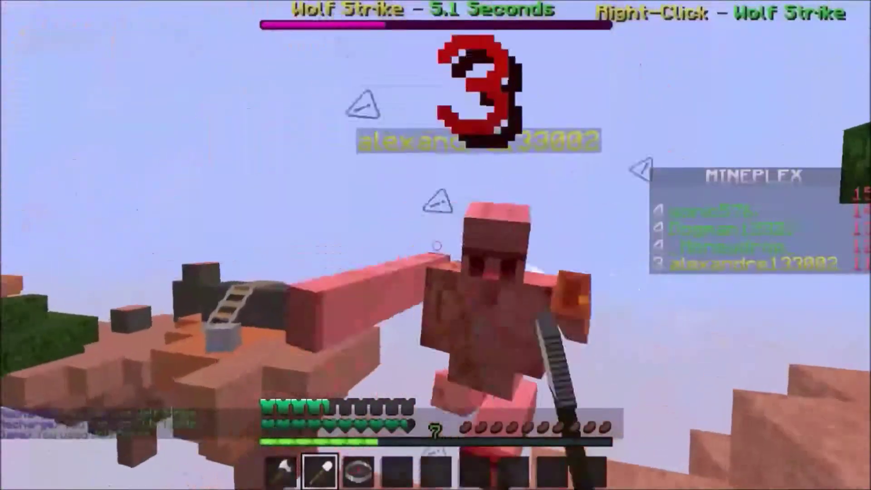
Defeat the iron golem, spider and yellow-armoured enemies to win, then type gg in chat
left_click(438, 245)
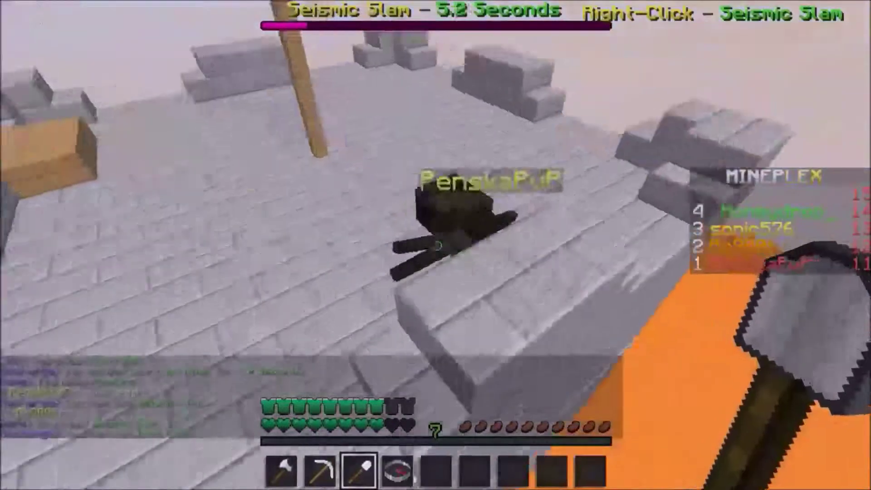
left_click(438, 246)
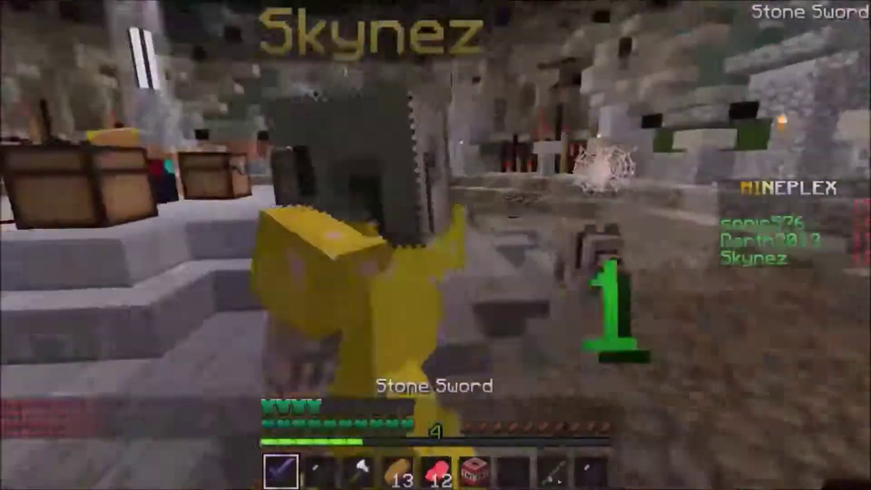
left_click(435, 245)
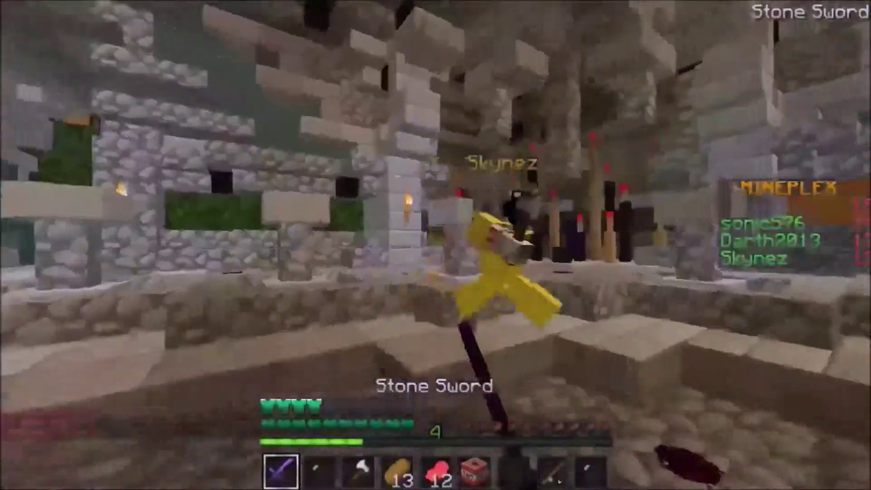
left_click(436, 245)
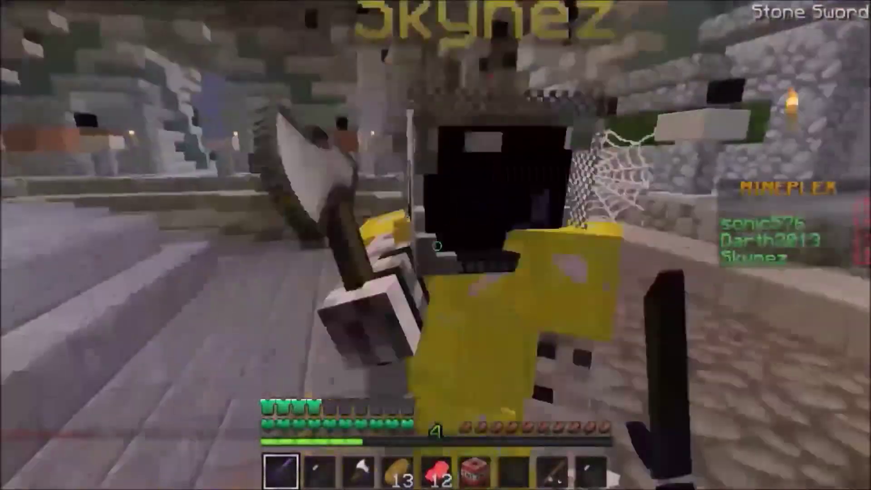
left_click(436, 245)
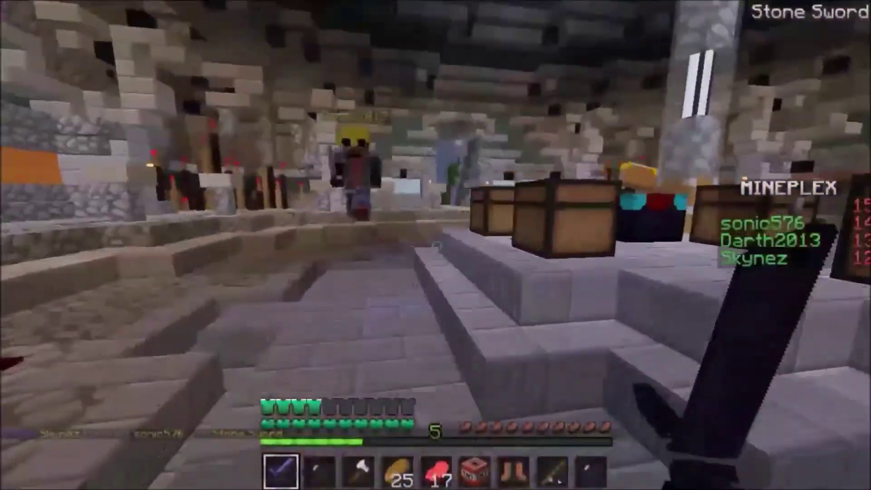
left_click(435, 246)
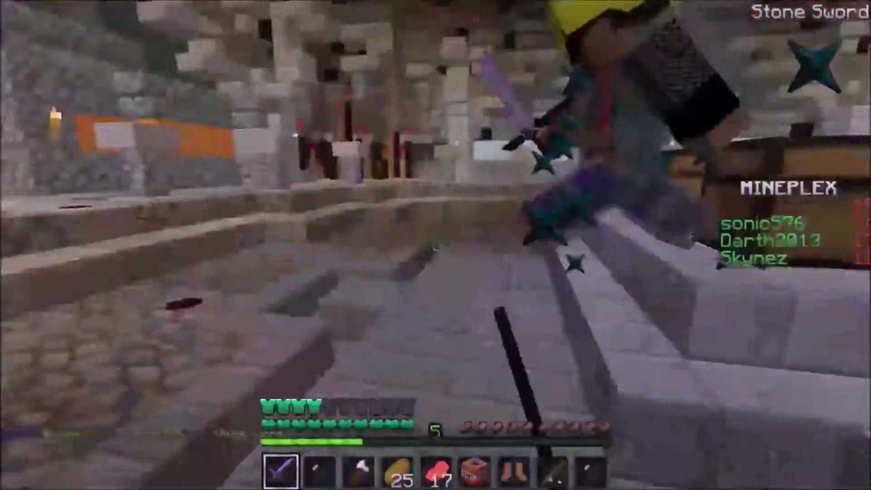
left_click(436, 246)
type("tgg")
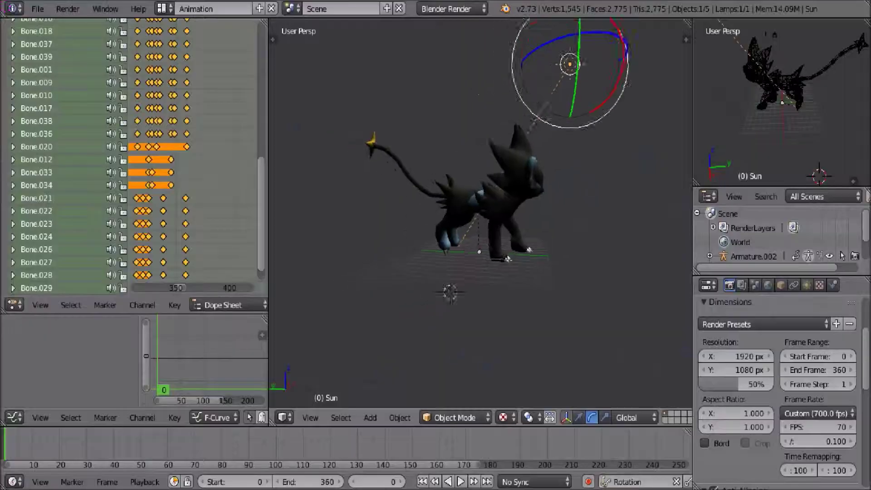
key("shift+f")
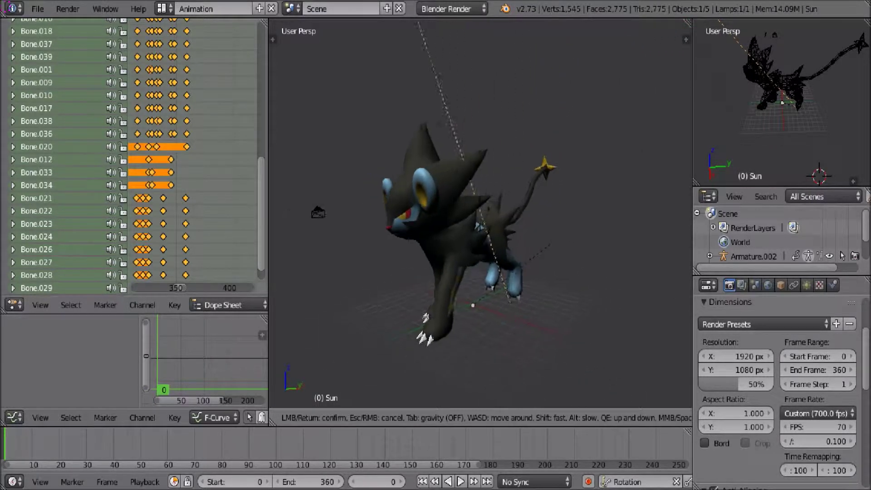
key("w")
key("s")
key("a")
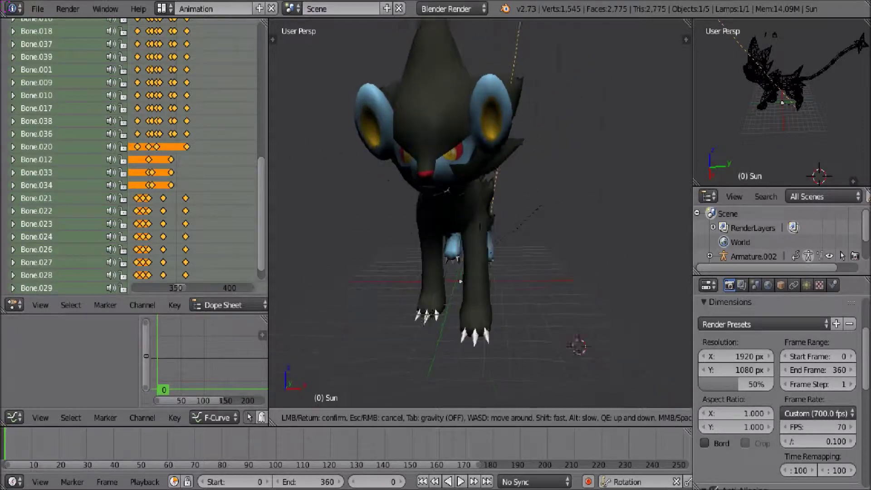
key("d")
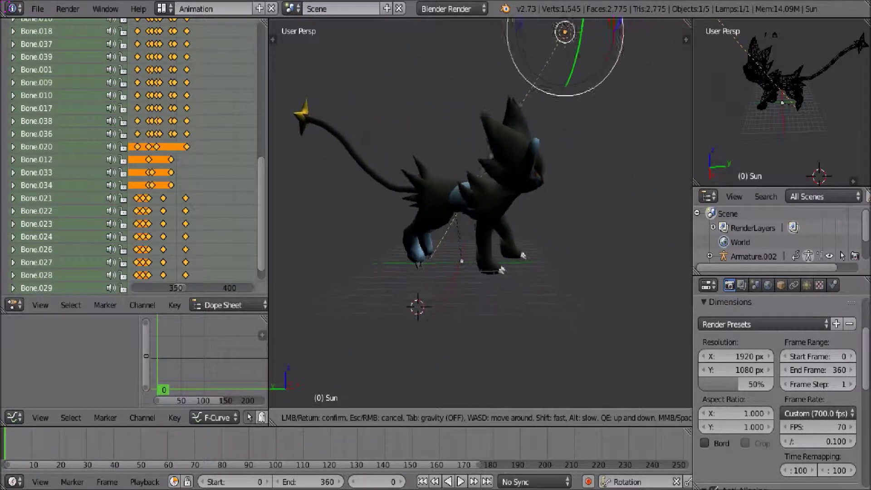
key("a")
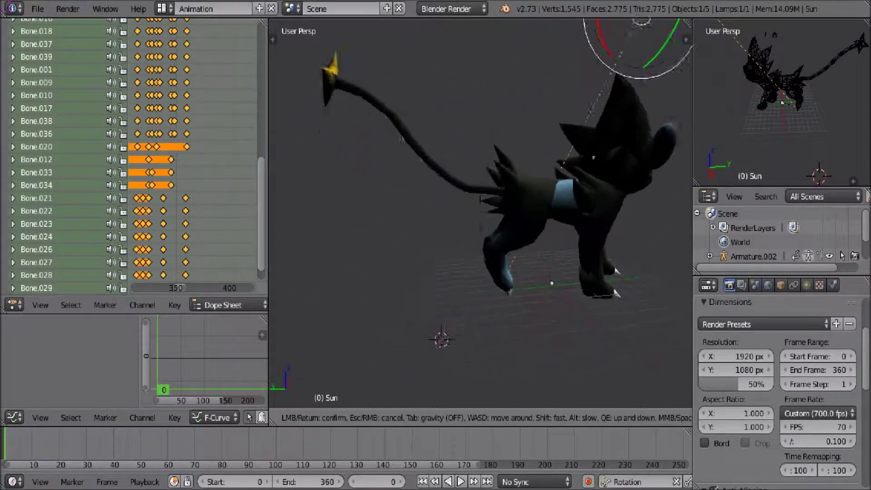
key("d")
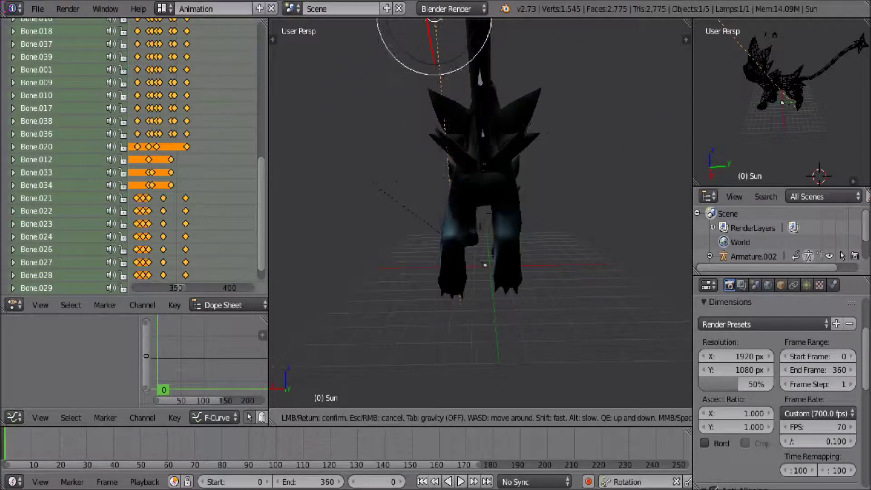
key("d")
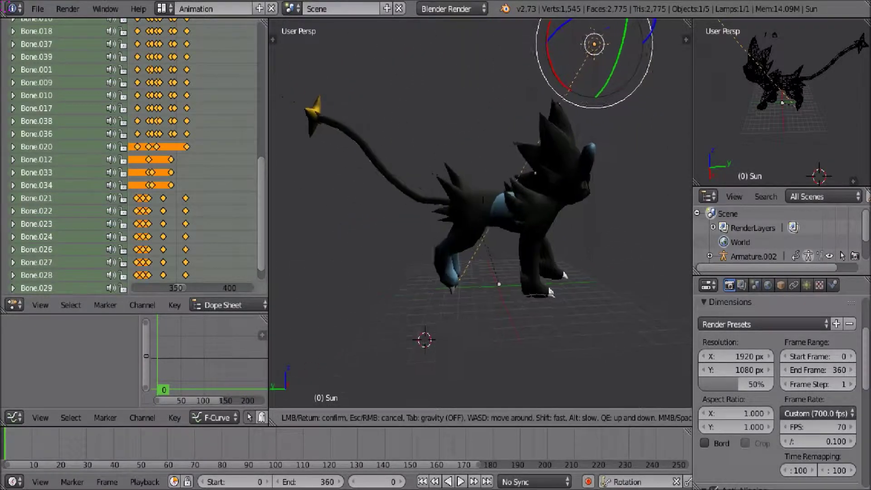
key("w")
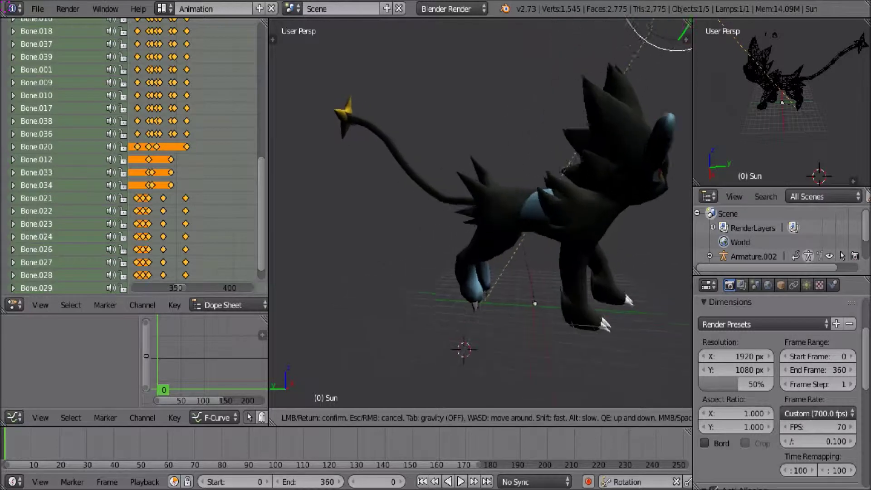
key("w")
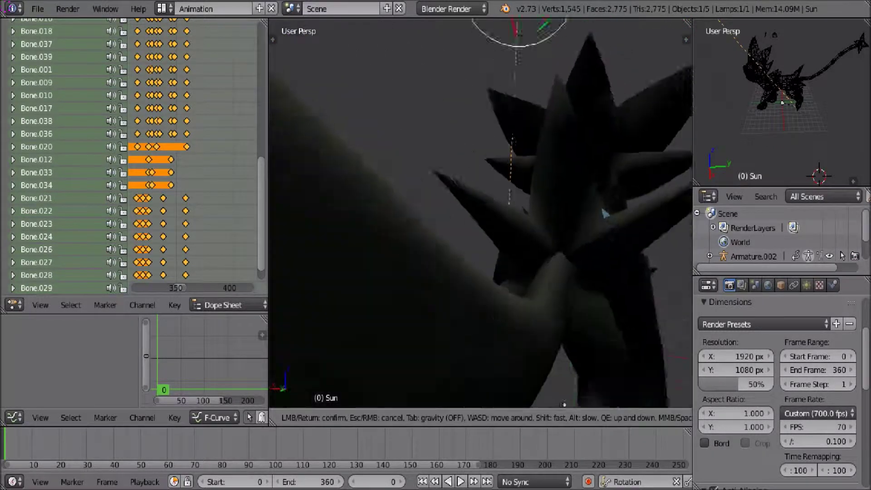
key("s")
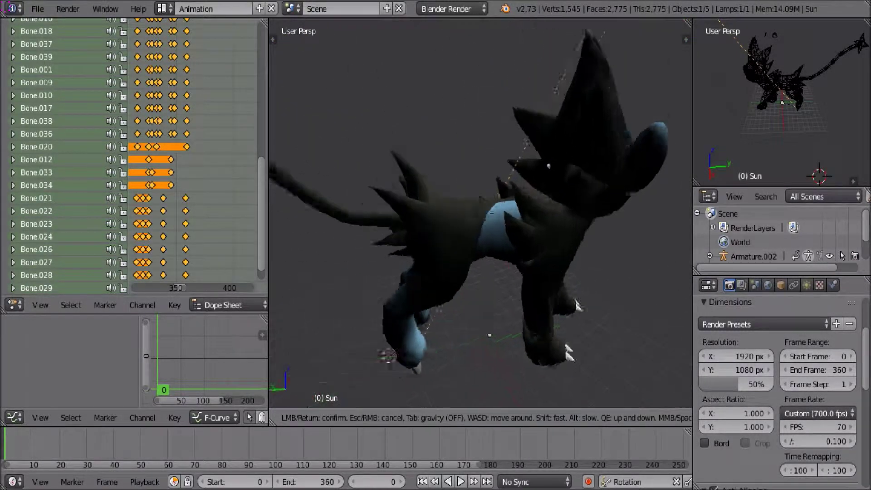
key("Return")
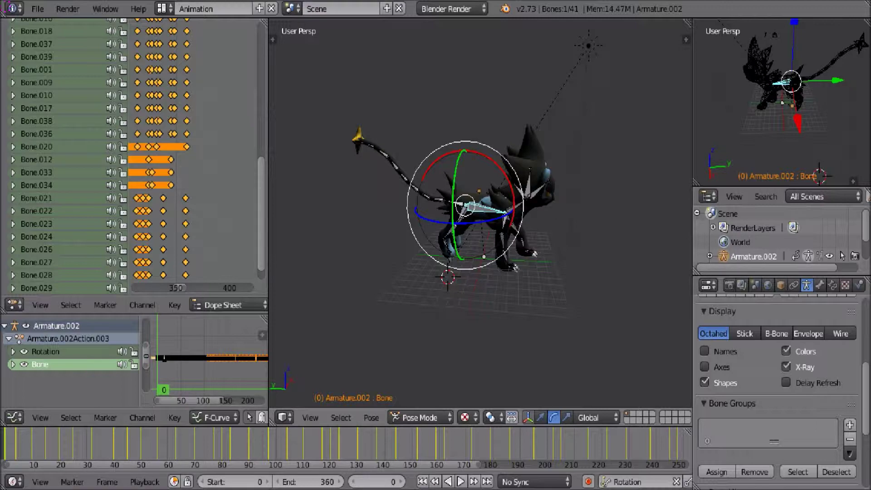
Start fly navigation toward Luxray's head with Shift+F
key("shift+f")
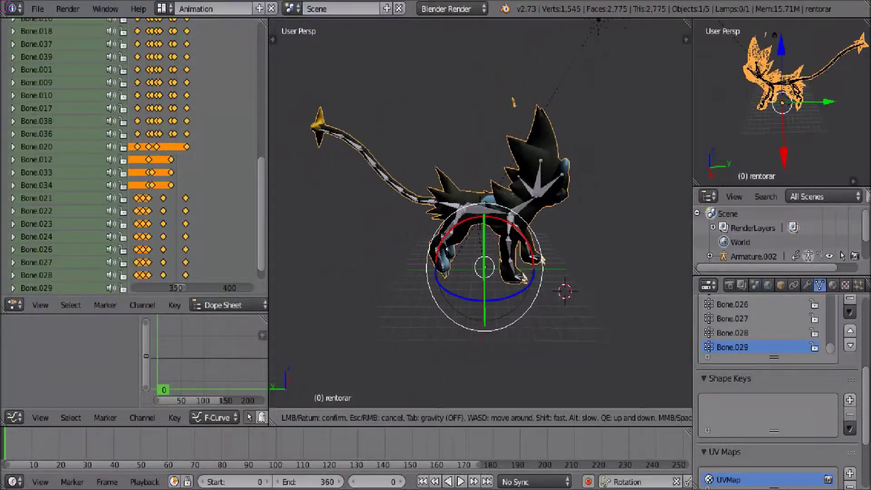
Fly the viewport closer toward Luxray's head and keep that view
key("Return")
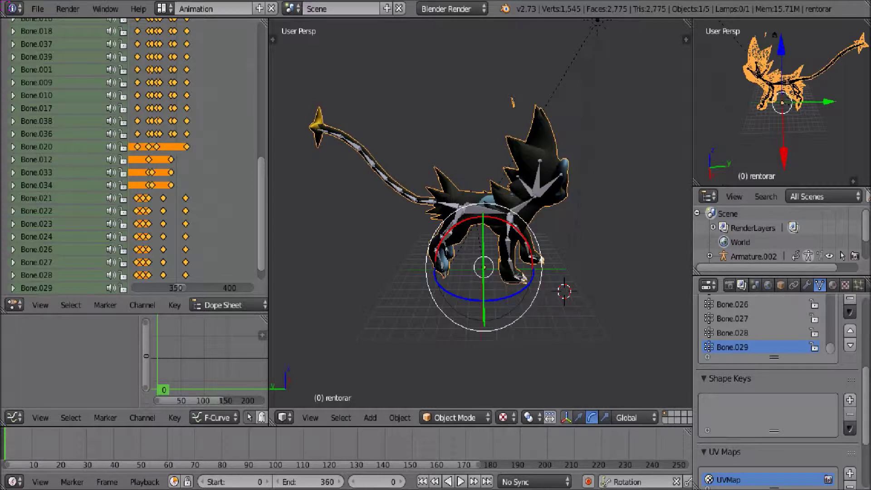
key("shift+f")
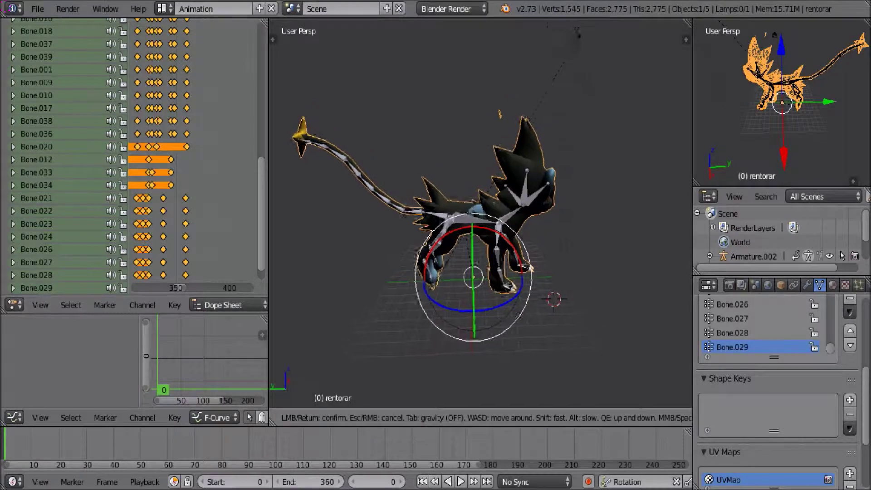
key("w")
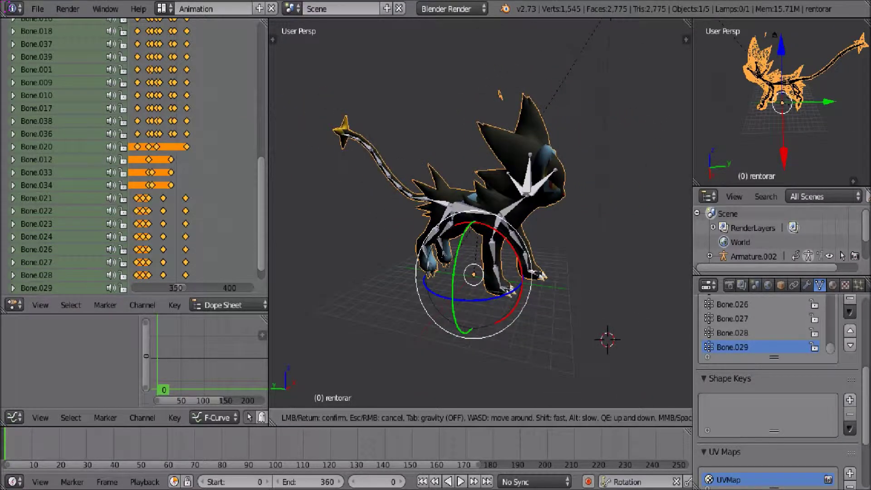
key("Return")
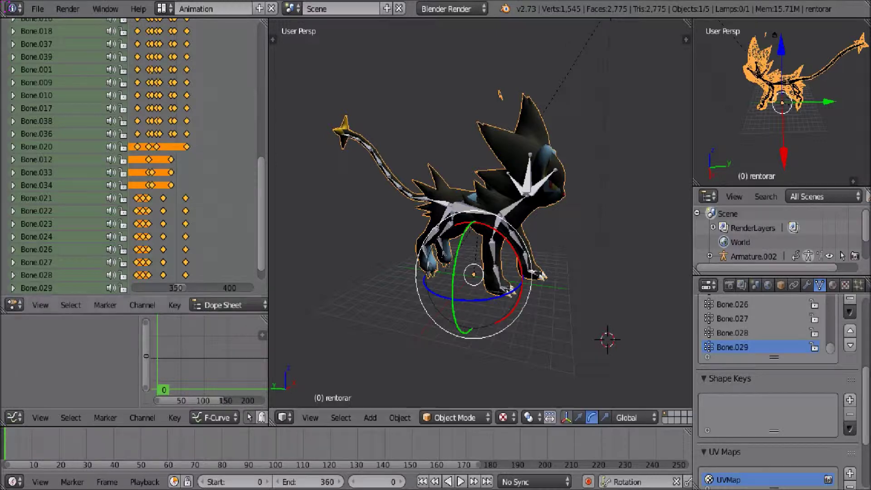
Fly around the model to a new view, then play the keyframed bone animation
key("shift+f")
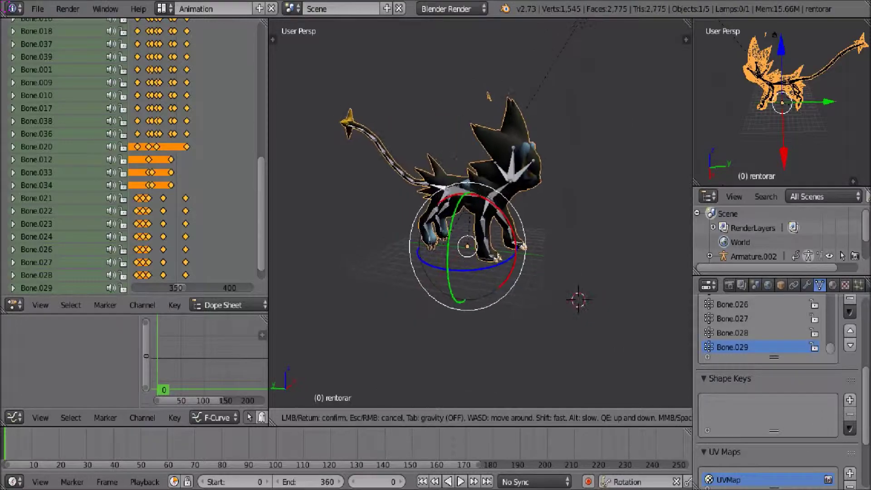
key("Return")
key("alt+a")
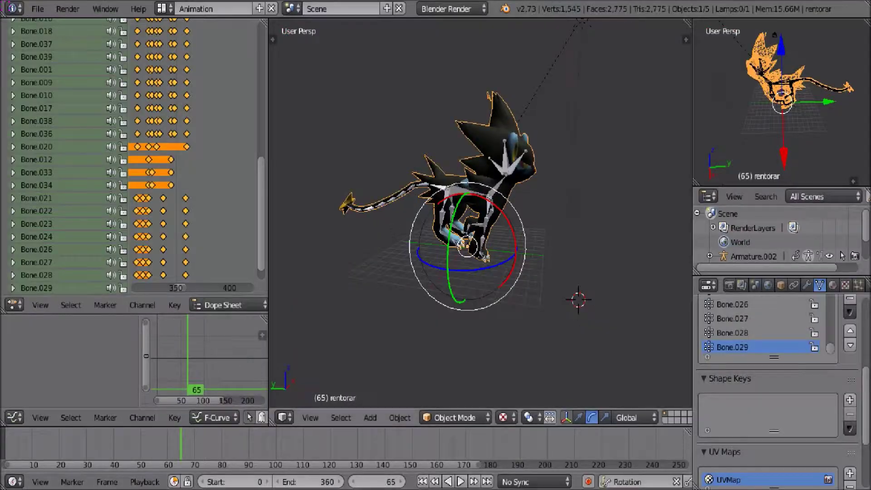
Walk the view toward Luxray, then back away to a side view
key("shift+f")
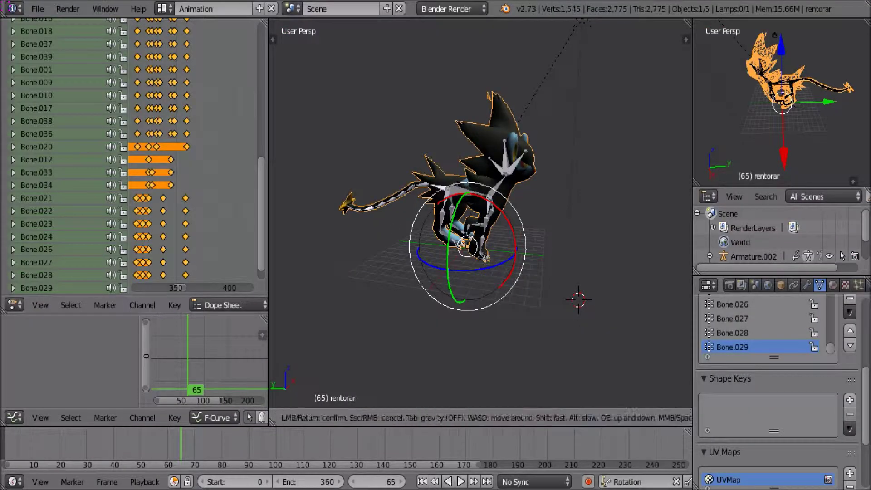
key("w")
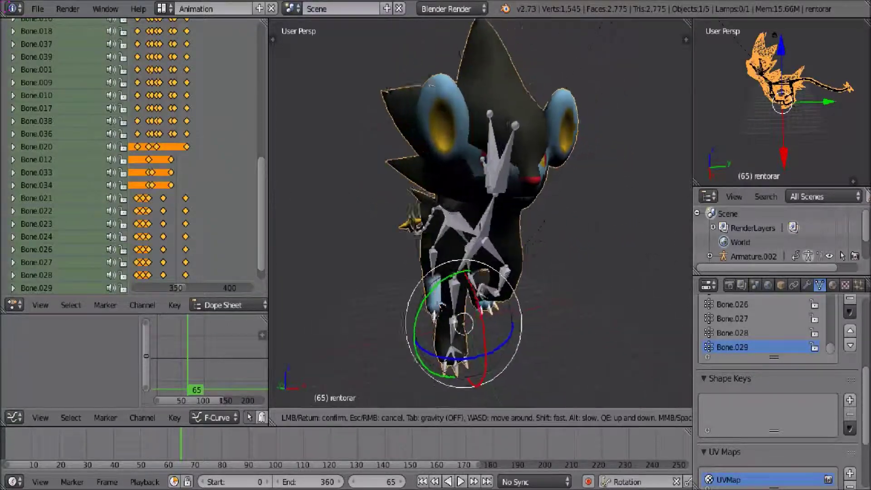
key("s")
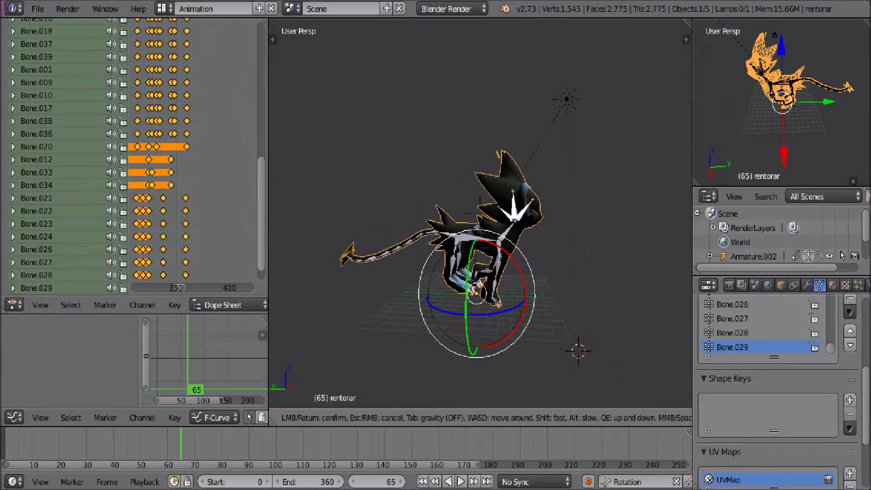
key("Return")
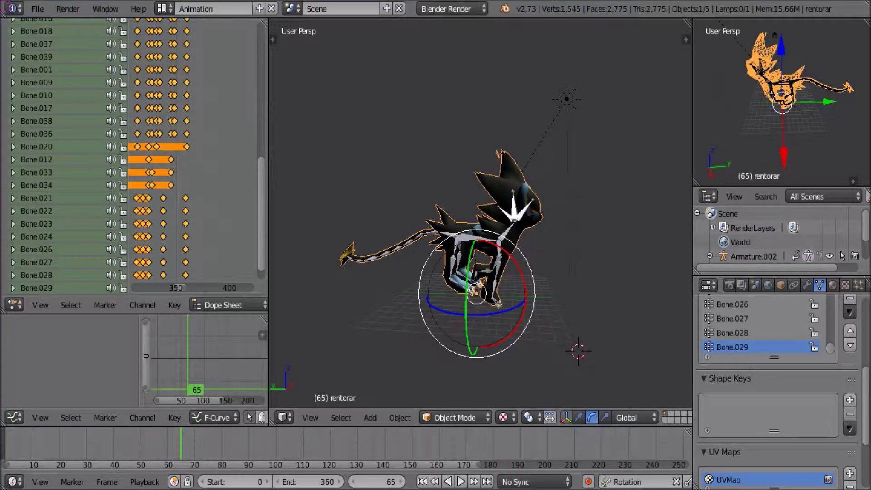
Walk around to face Luxray's front, then resume playback from frame 65
key("shift+f")
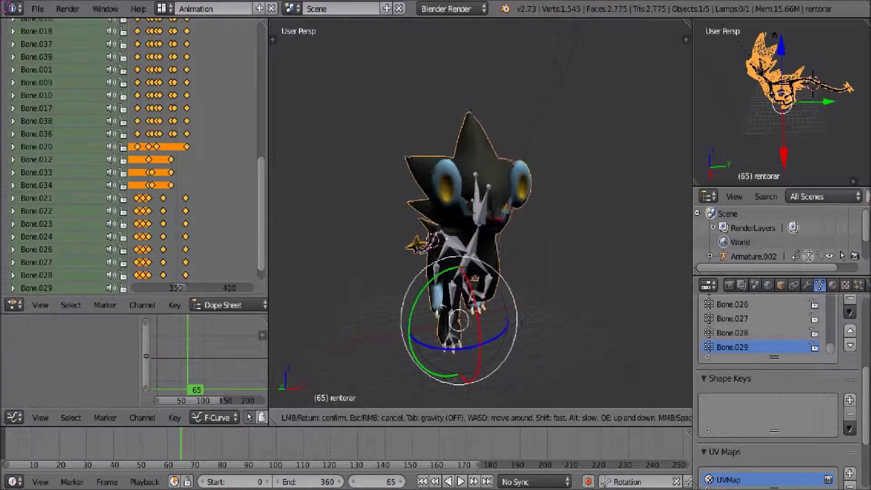
key("Return")
key("alt+a")
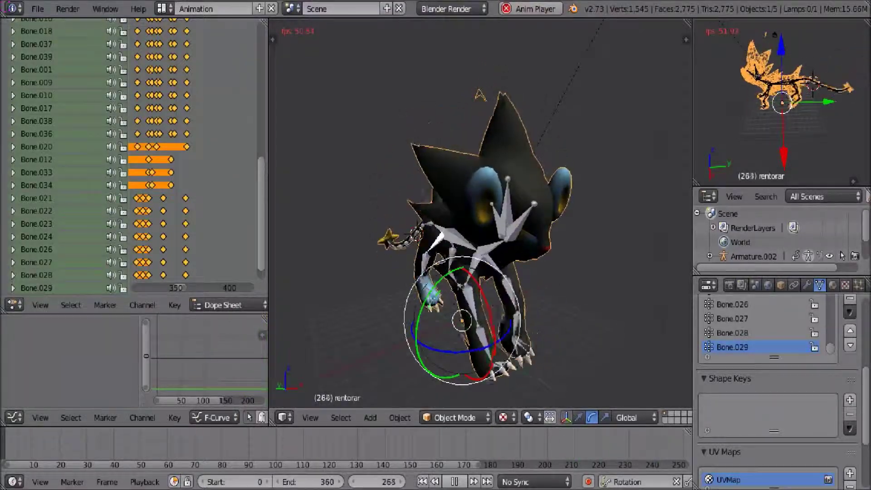
Walk the view around the looping Luxray, moving in on its legs, then exit walk mode
key("shift+f")
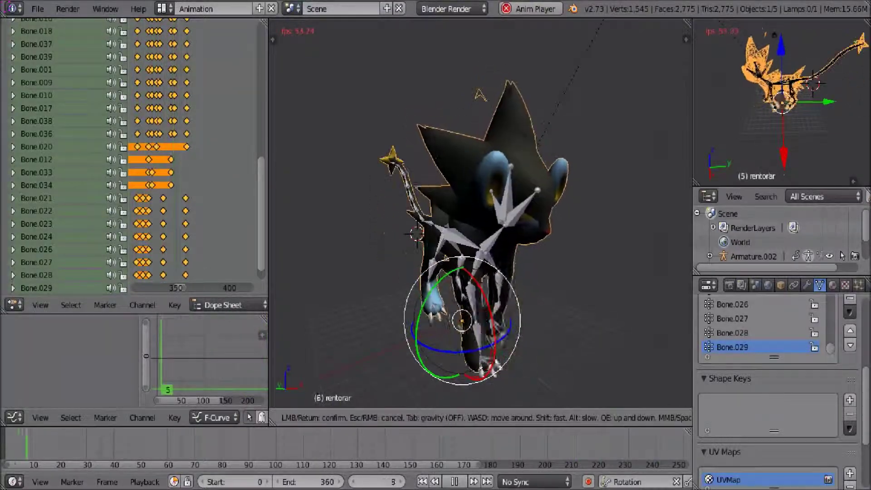
key("w")
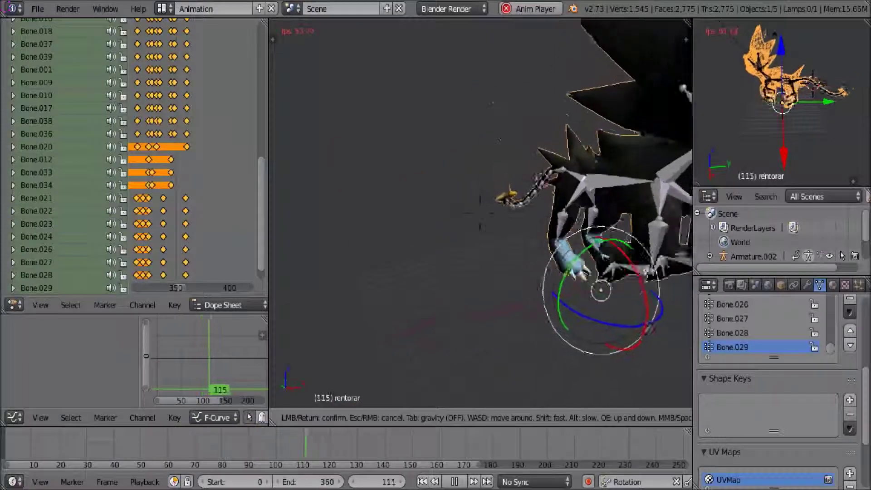
key("s")
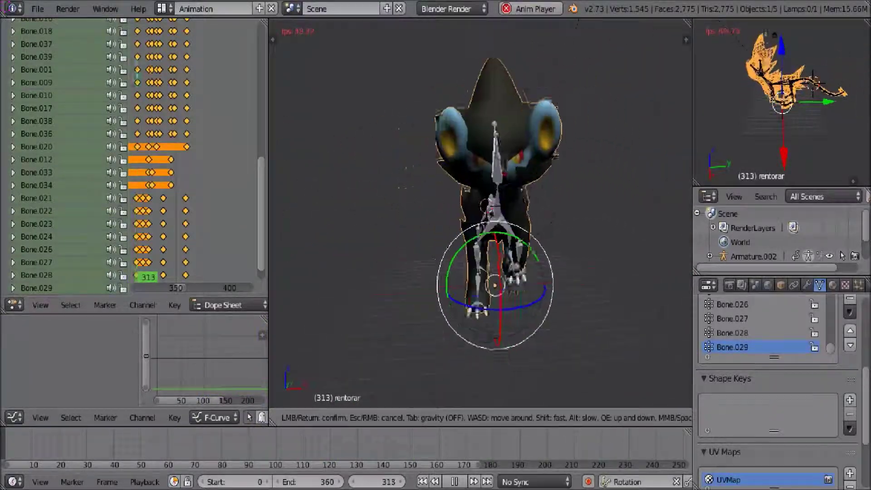
key("w")
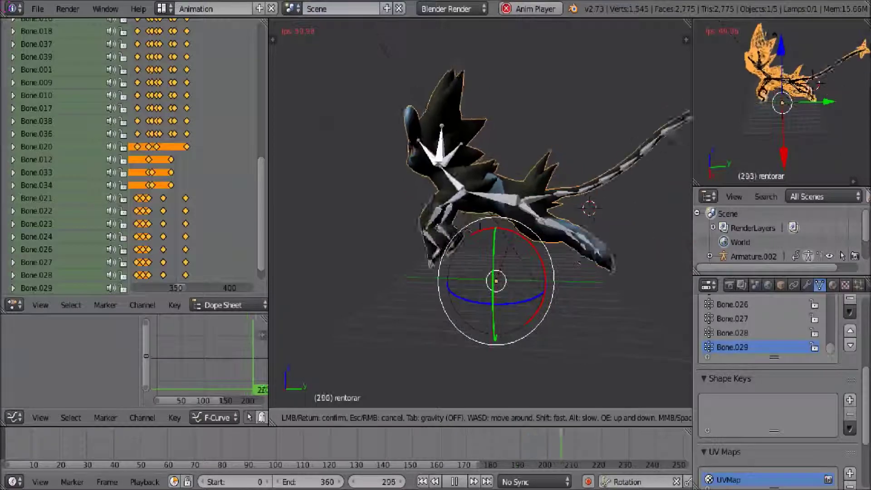
key("Escape")
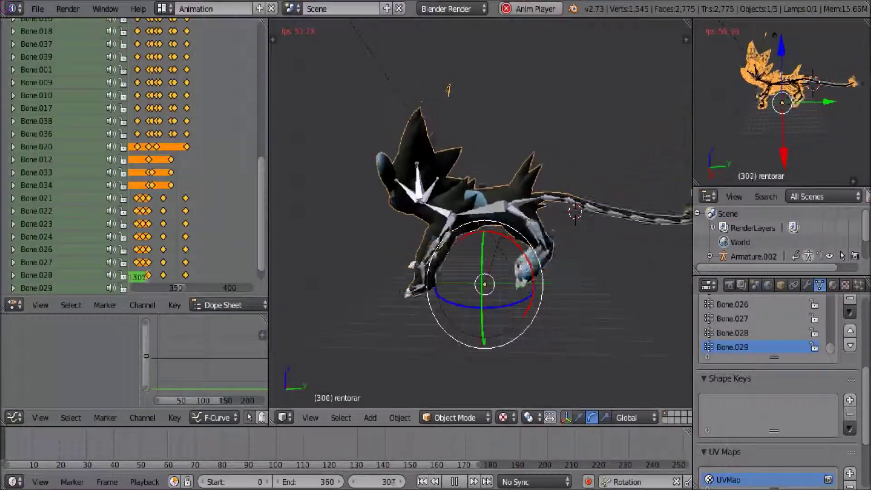